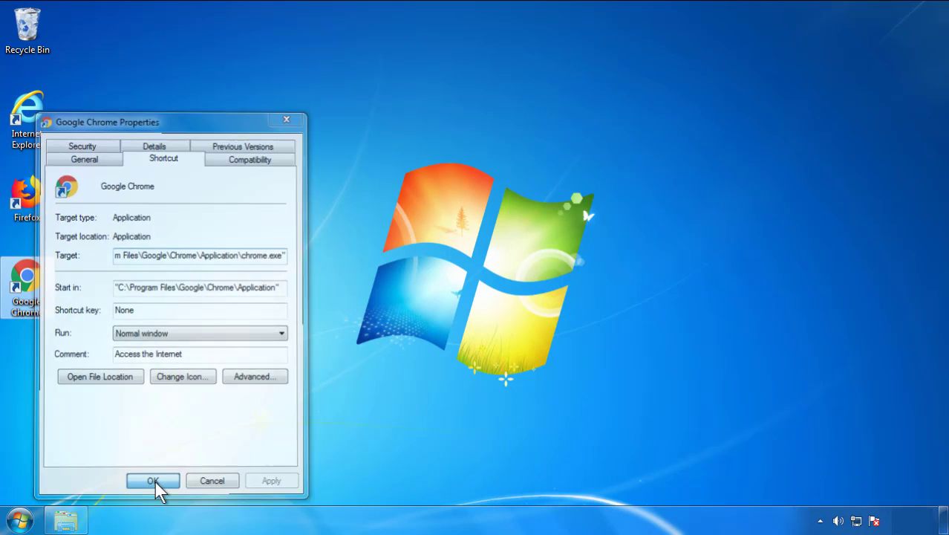
- Close the Google Chrome shortcut Properties after confirming its Target points to chrome.exe
click(20, 520)
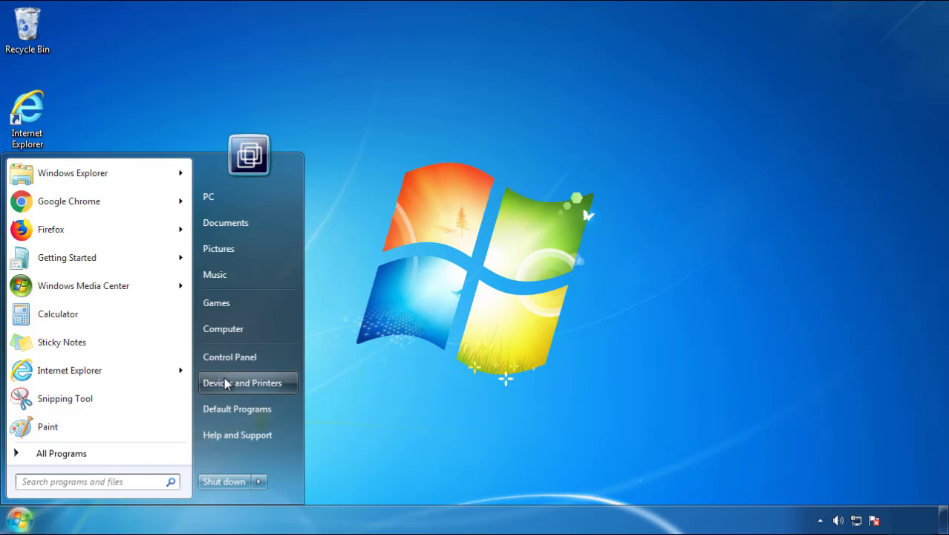
- Open Programs and Features from Control Panel, sorted by Installed On with newest first
click(237, 355)
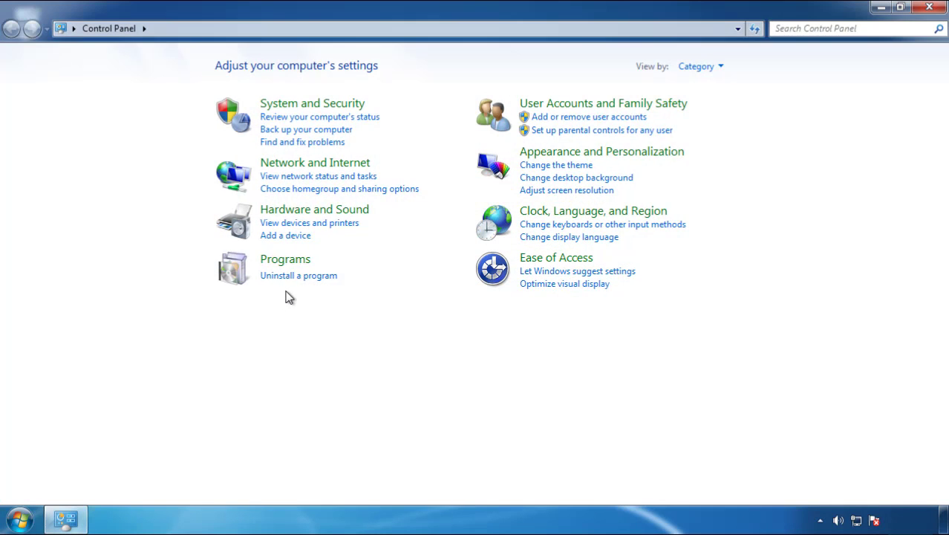
click(295, 277)
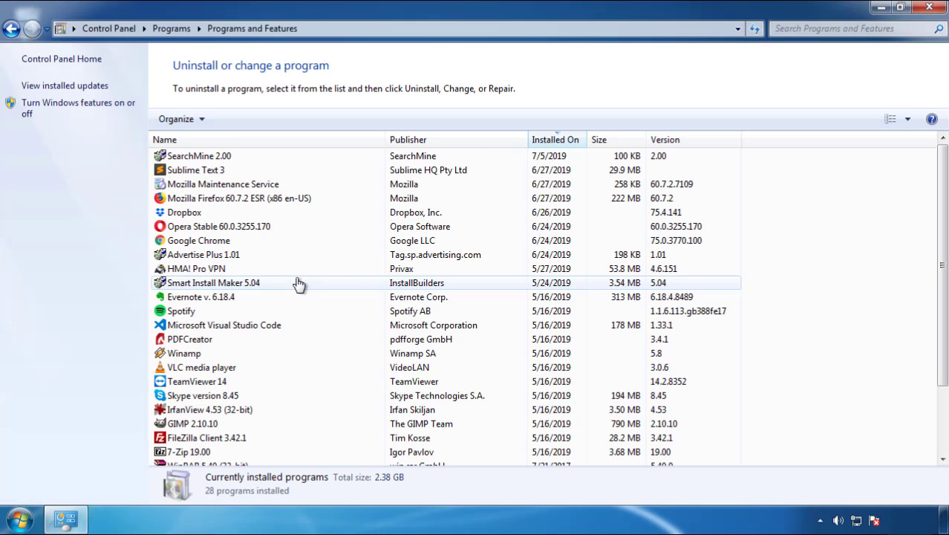
click(556, 141)
click(550, 141)
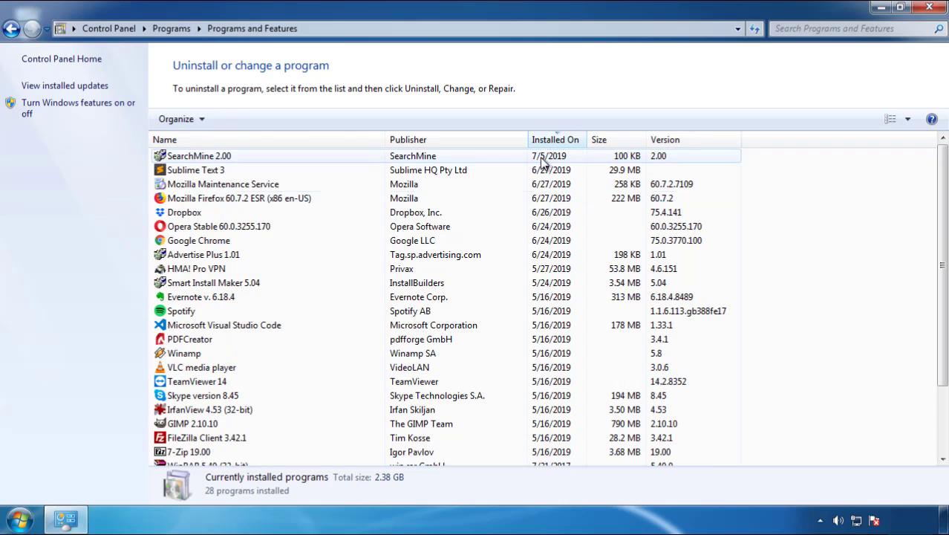
- Uninstall SearchMine 2.00, finish the wizard, and close Programs and Features
click(199, 158)
click(238, 120)
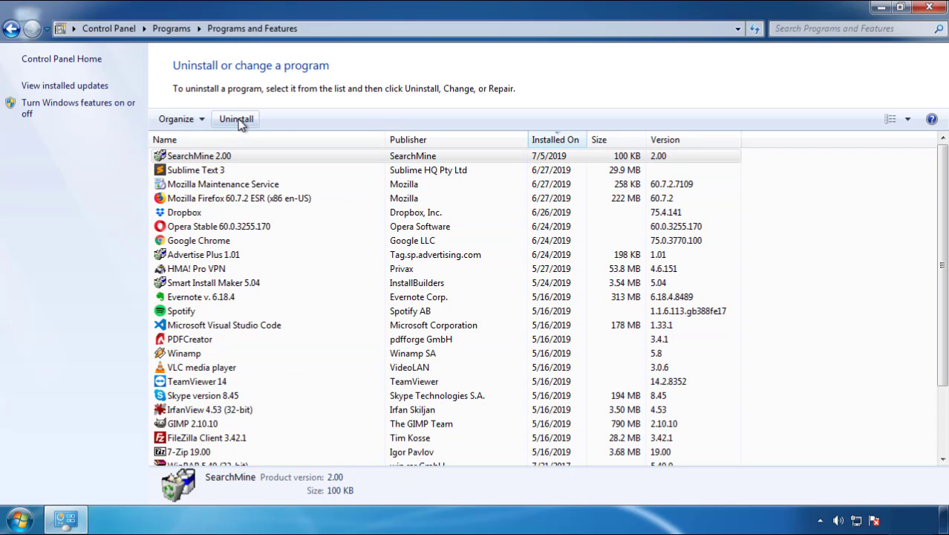
click(555, 395)
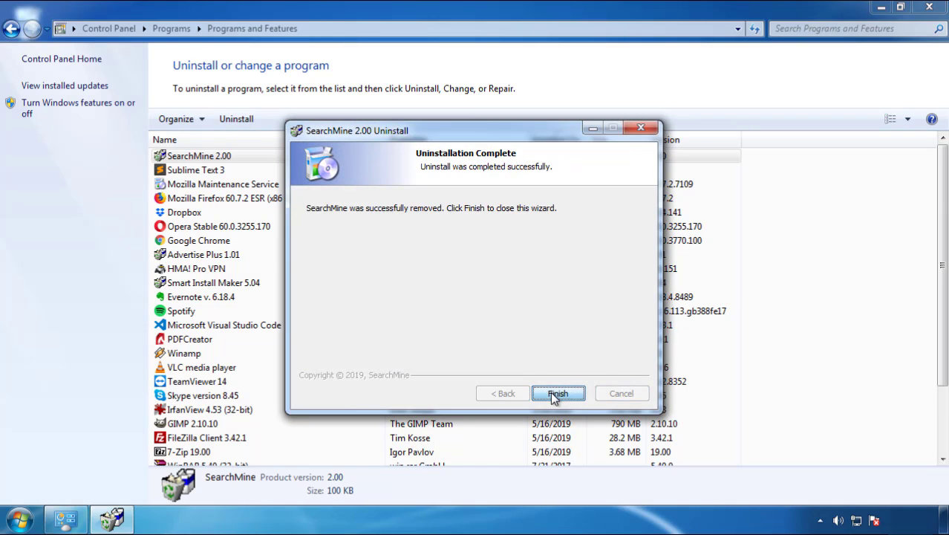
click(551, 392)
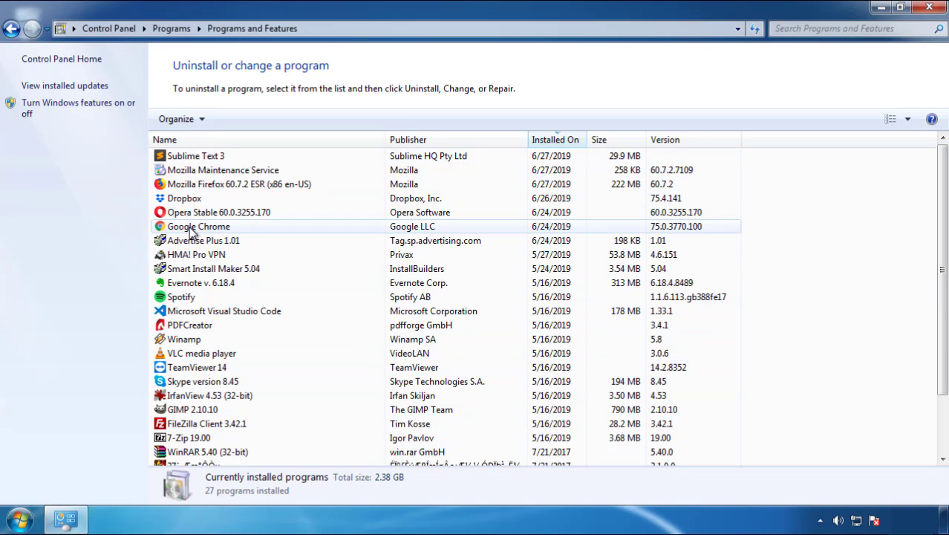
click(930, 9)
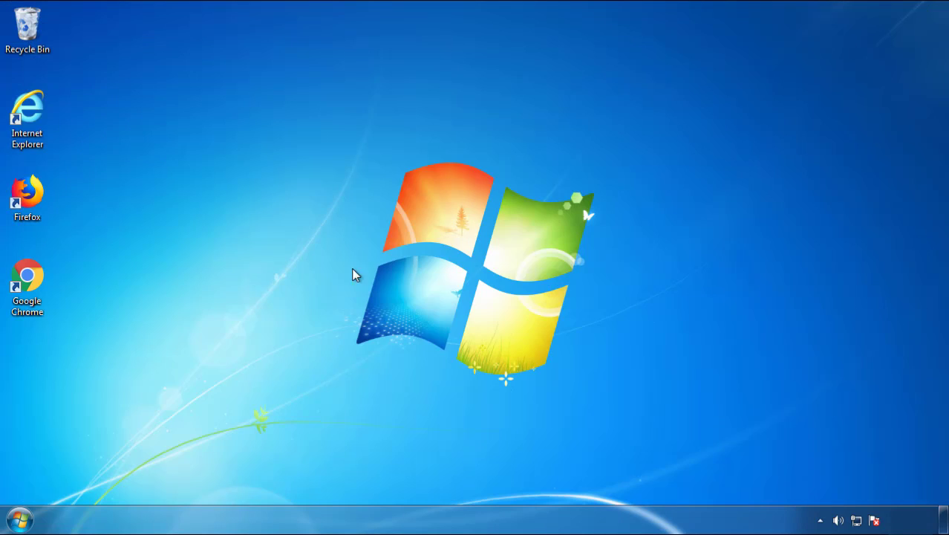
- Restart Windows from the Start menu and select Safe Mode in Advanced Boot Options
click(18, 523)
mouse_move(256, 483)
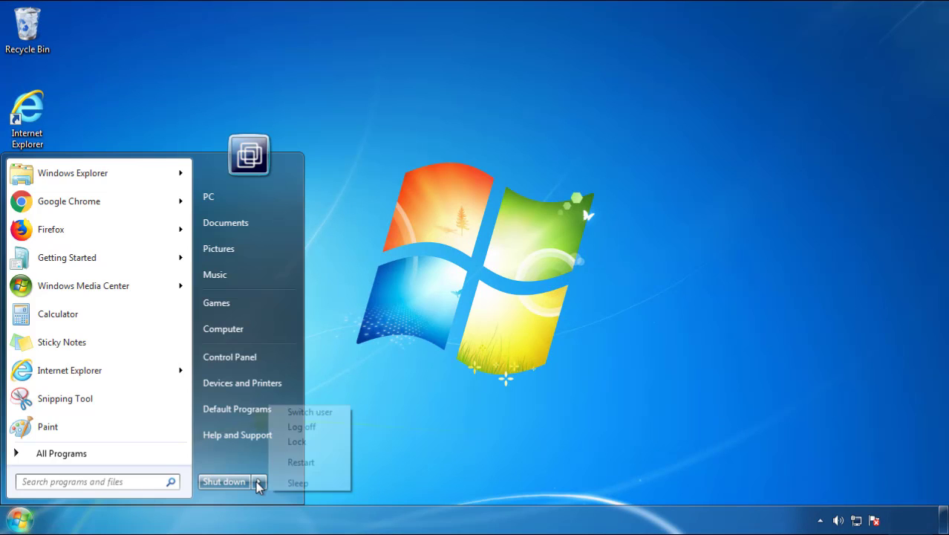
click(496, 406)
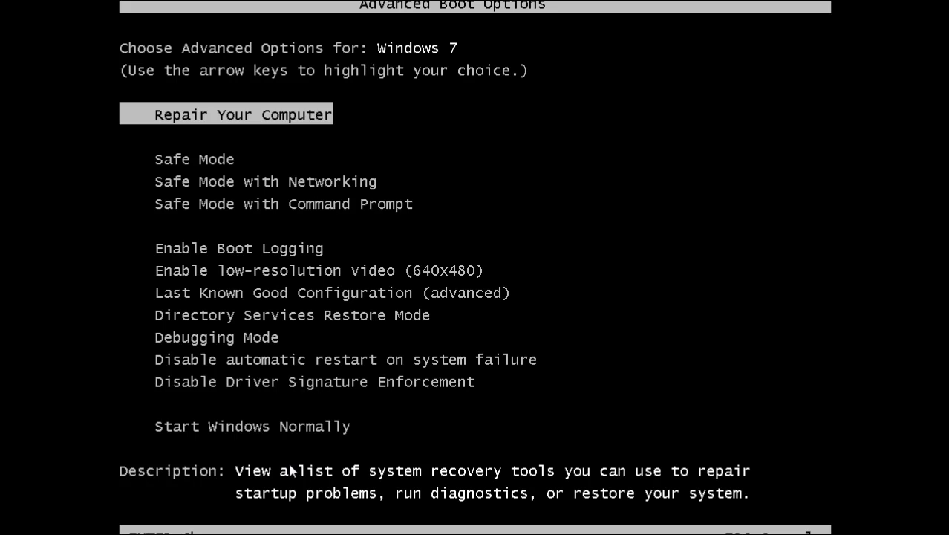
key(Down)
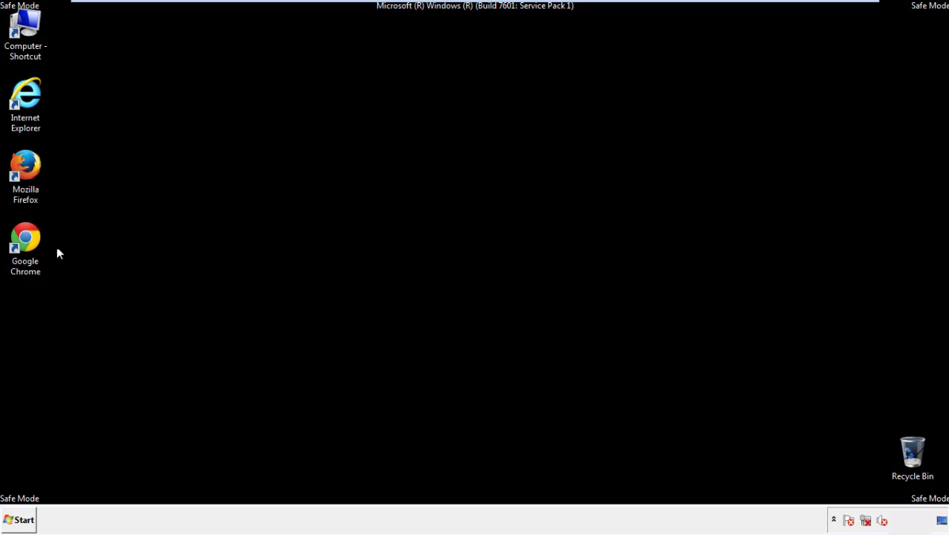
- Launch Firefox, decline the default-browser prompt, and make the menu bar visible
double_click(34, 172)
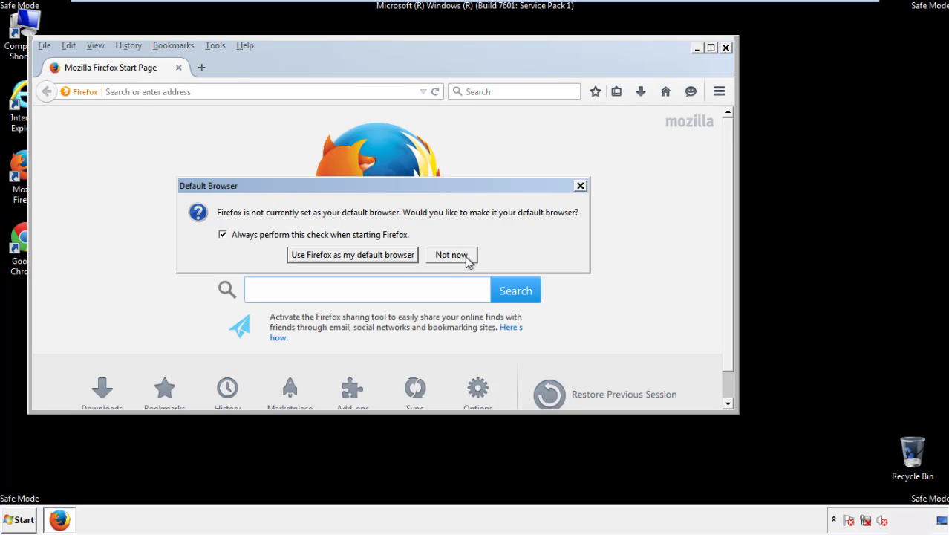
click(459, 257)
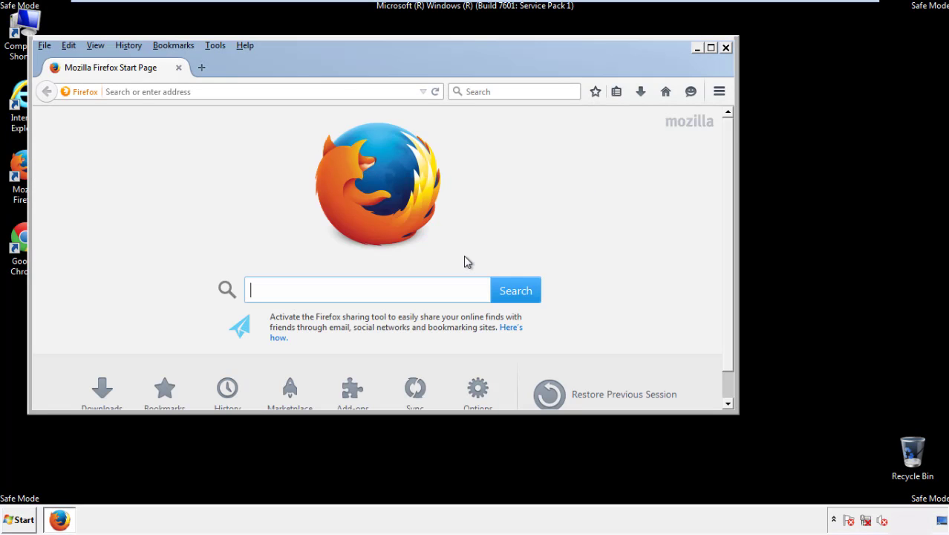
right_click(290, 60)
click(317, 111)
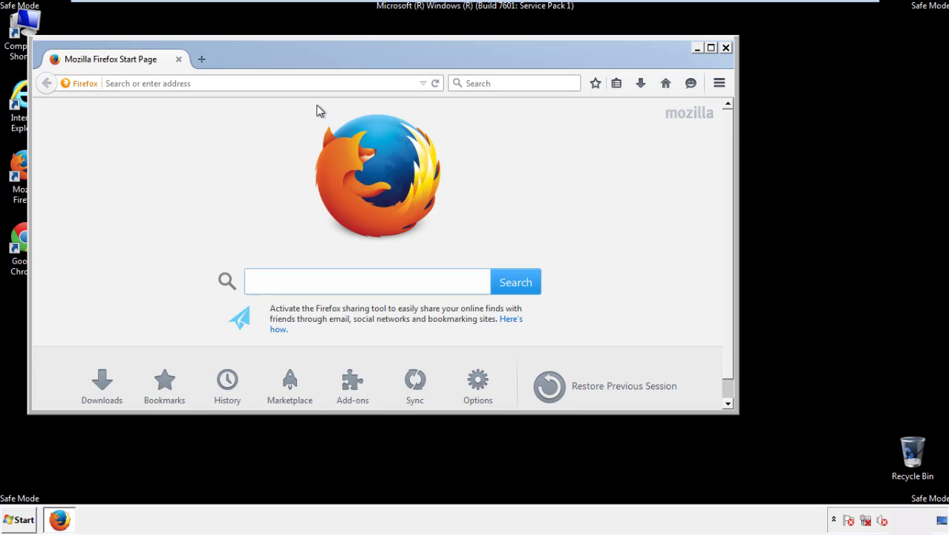
right_click(298, 61)
click(319, 116)
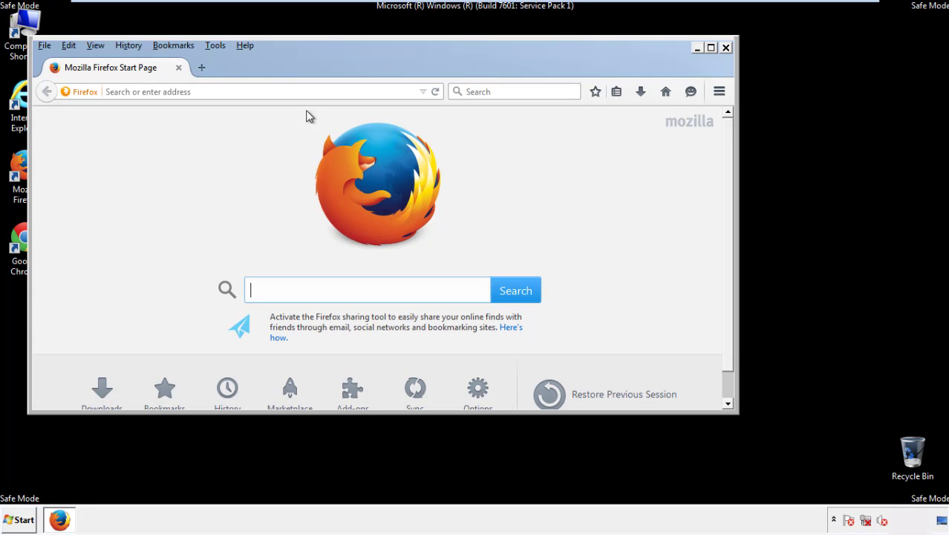
- Clear Recent History for Everything with all items, including Offline Website Data and Site Preferences
click(130, 47)
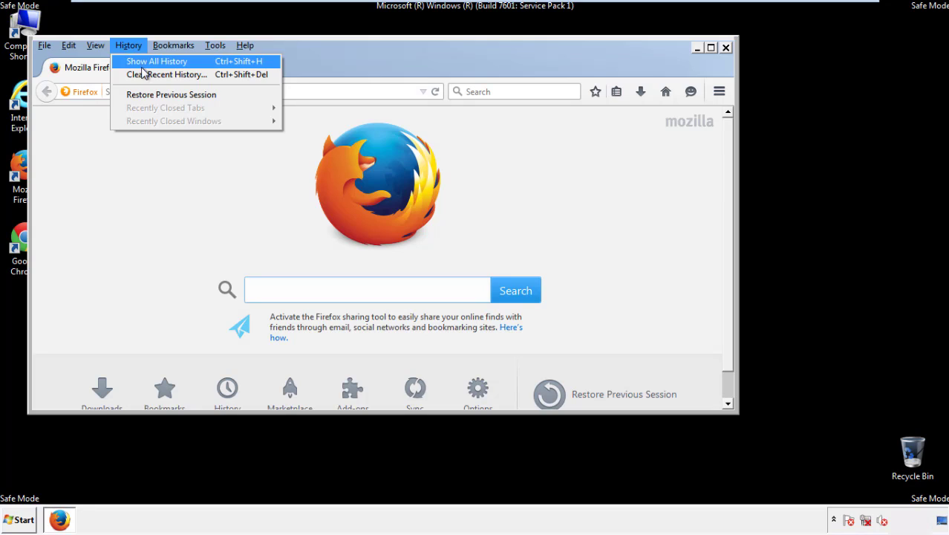
click(141, 73)
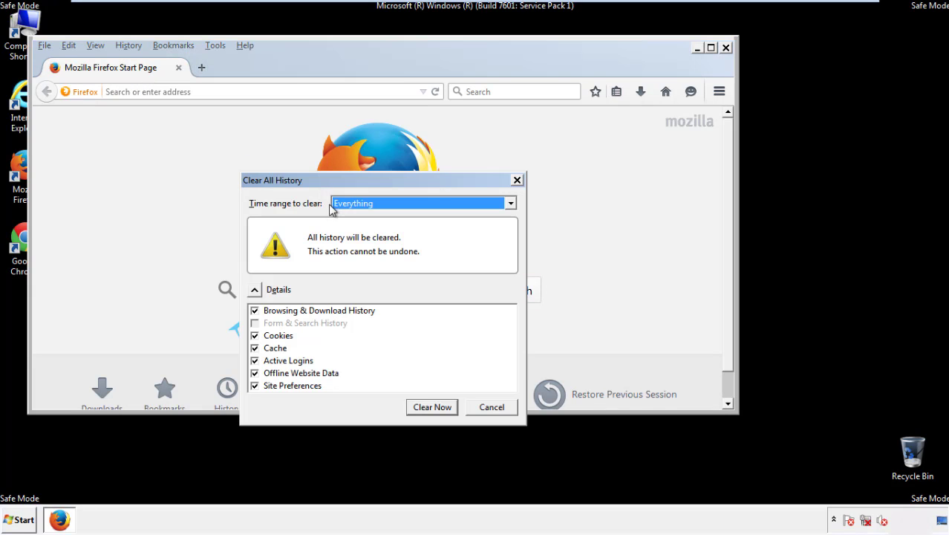
click(353, 207)
click(353, 277)
click(255, 373)
click(255, 373)
click(255, 386)
click(256, 386)
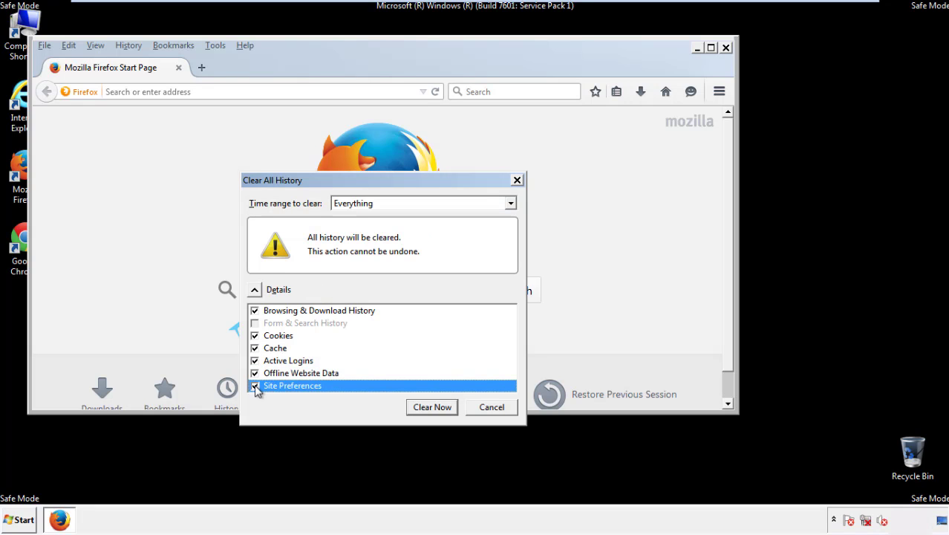
click(431, 407)
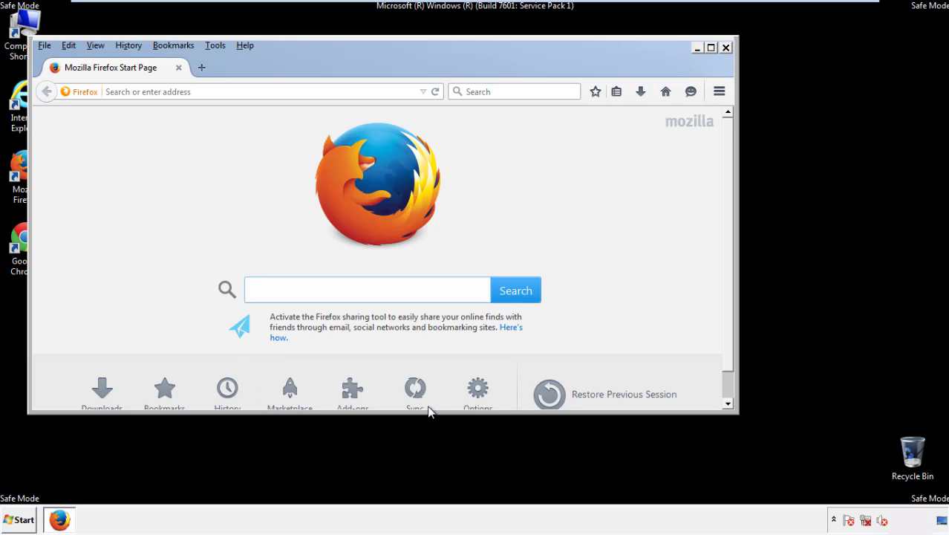
- Refresh Firefox from Troubleshooting Information, finish the import, decline the default prompt, and close Firefox
click(245, 45)
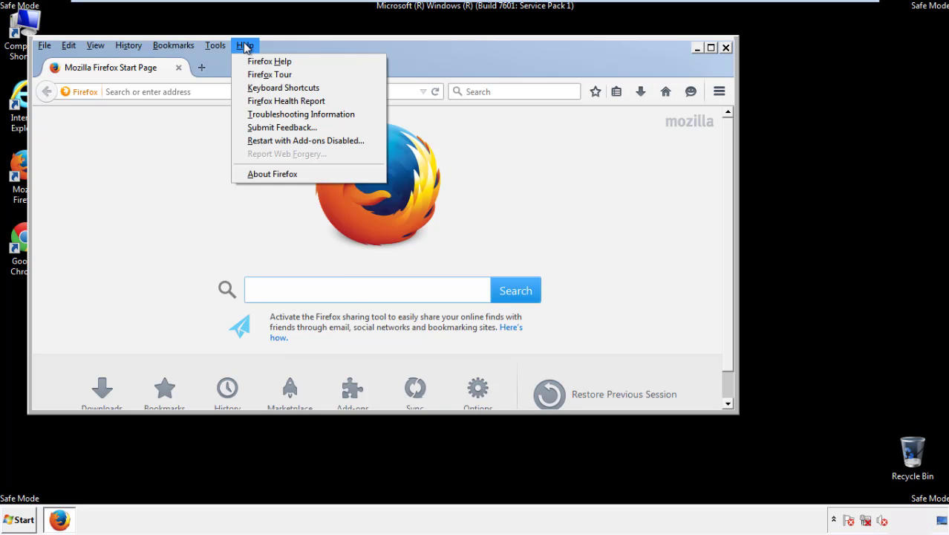
click(277, 115)
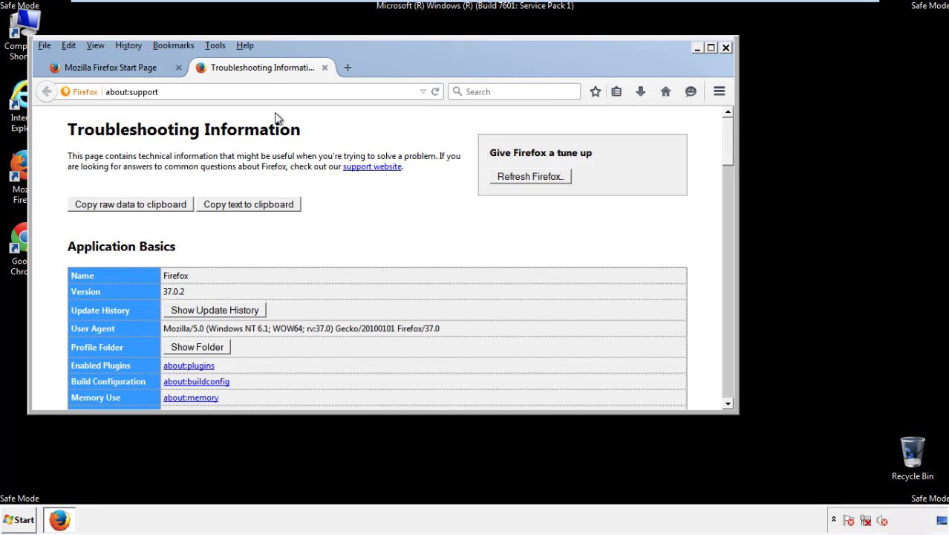
click(550, 178)
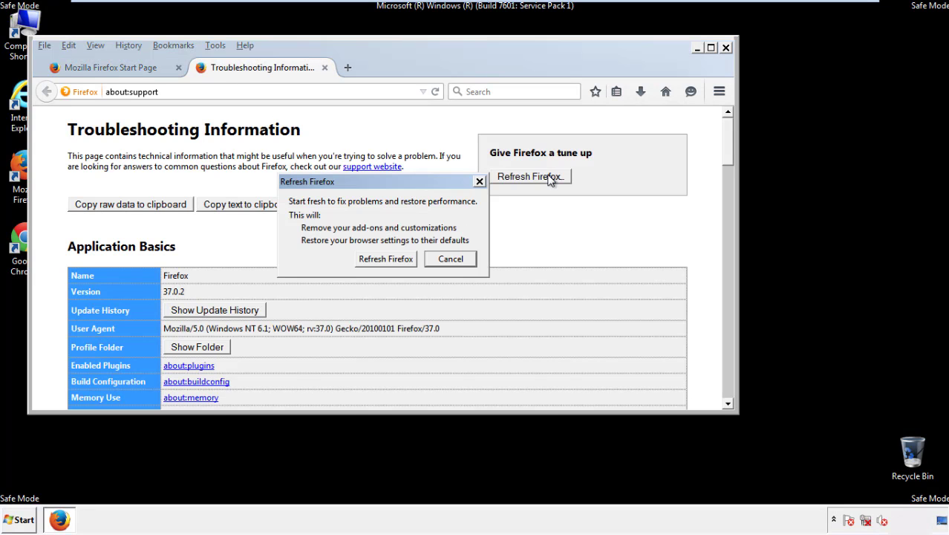
click(386, 259)
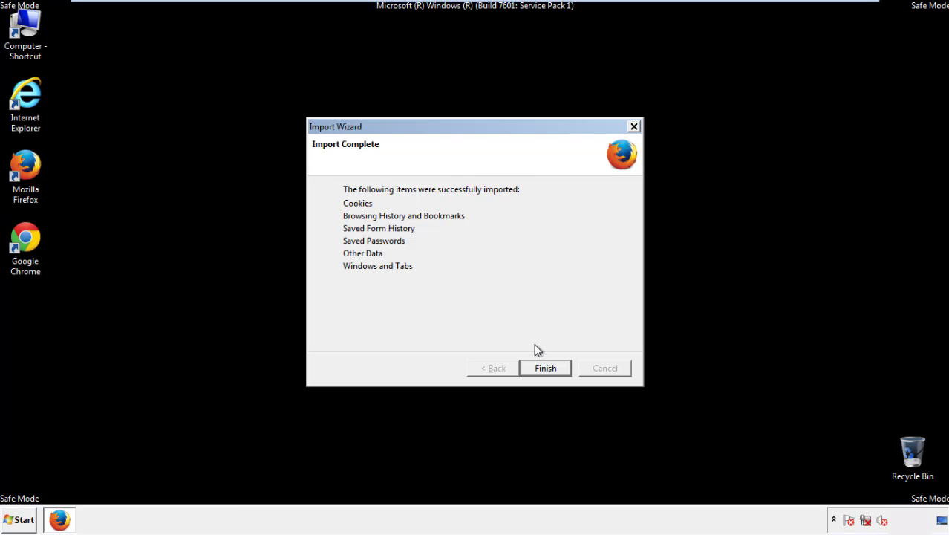
click(545, 368)
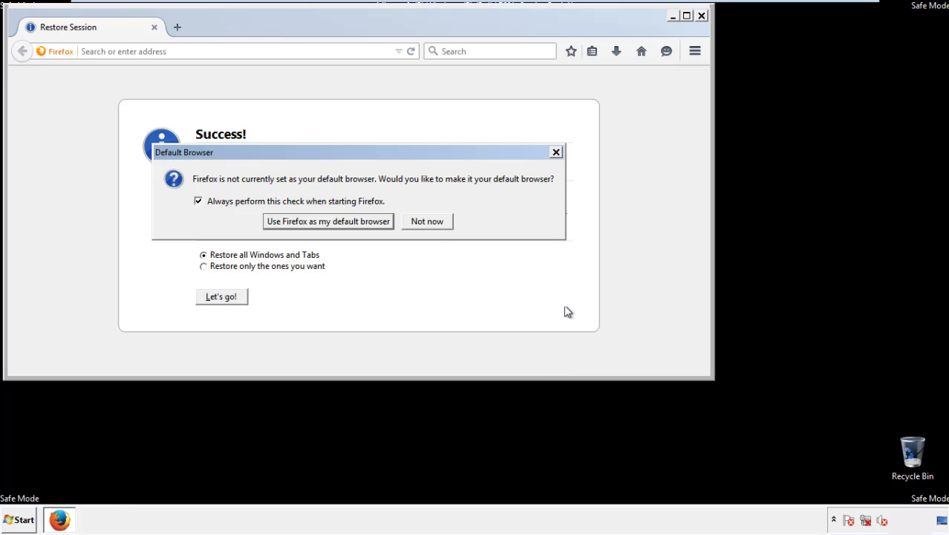
click(429, 223)
click(701, 16)
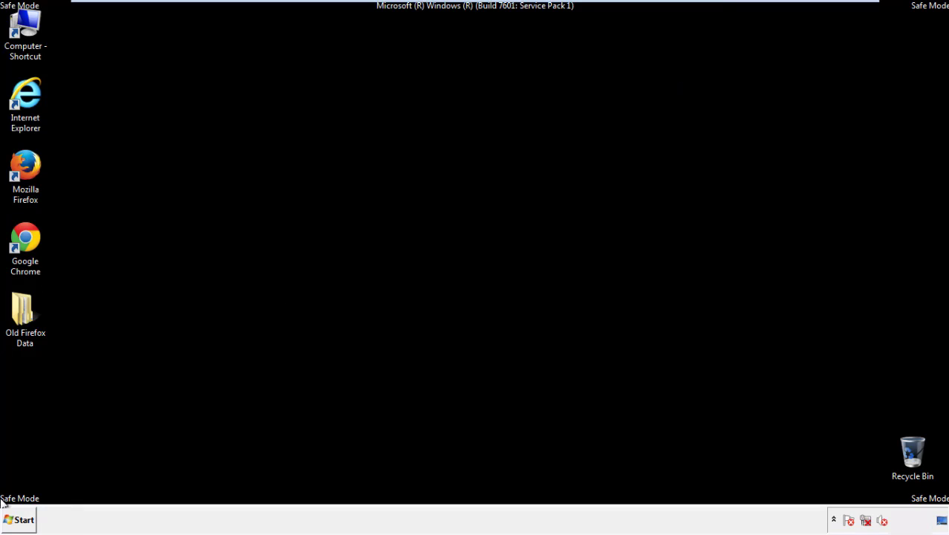
click(22, 236)
- Launch Google Chrome from the desktop and choose Don't ask again on the default-browser bar
double_click(23, 236)
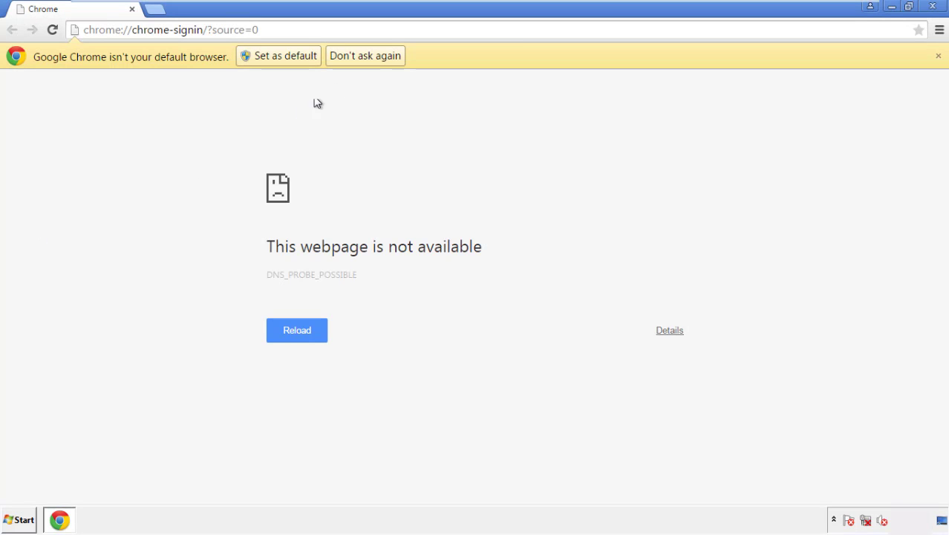
click(383, 60)
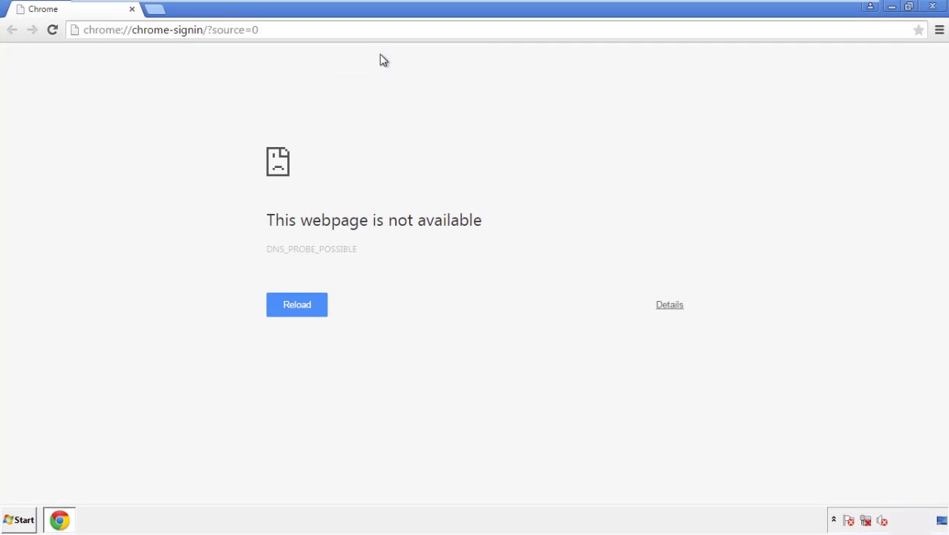
click(939, 30)
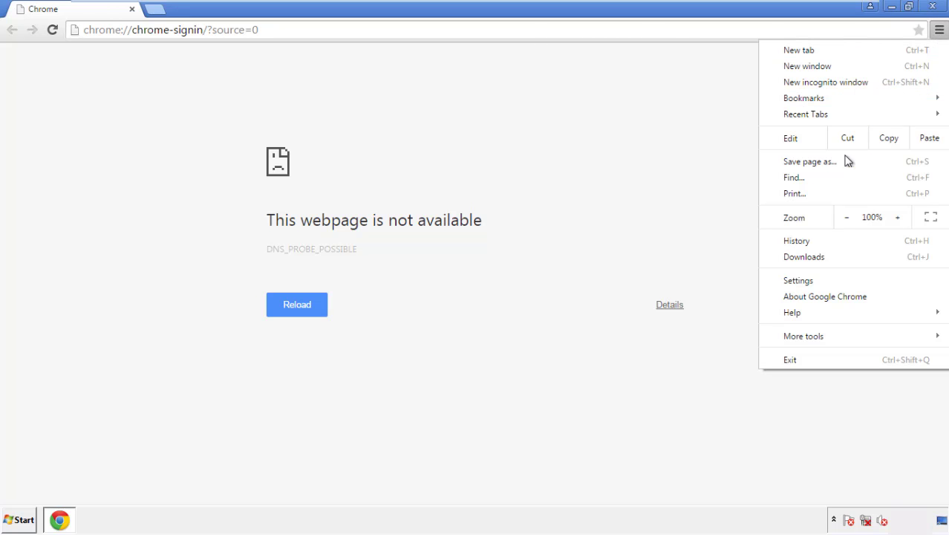
- Clear Chrome's browsing data from the beginning of time, with autofill form data included
click(802, 280)
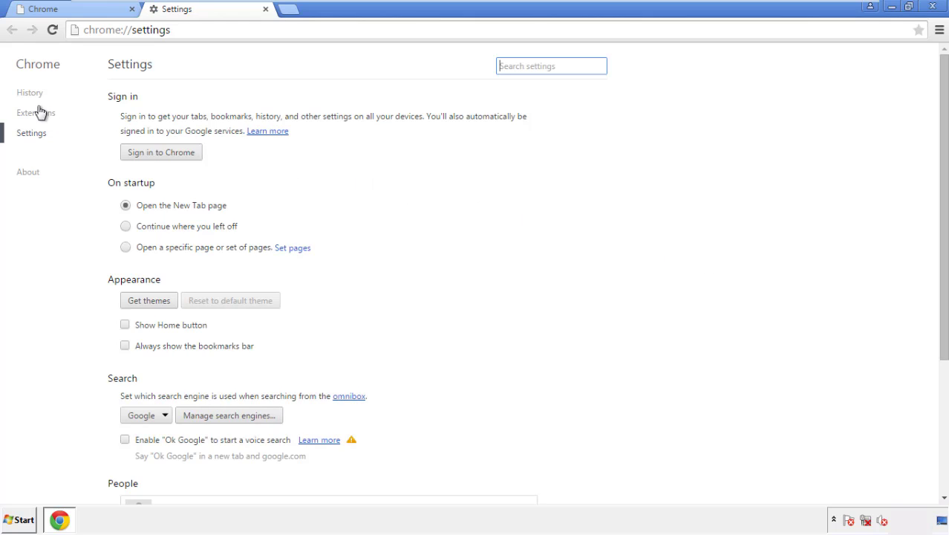
click(33, 95)
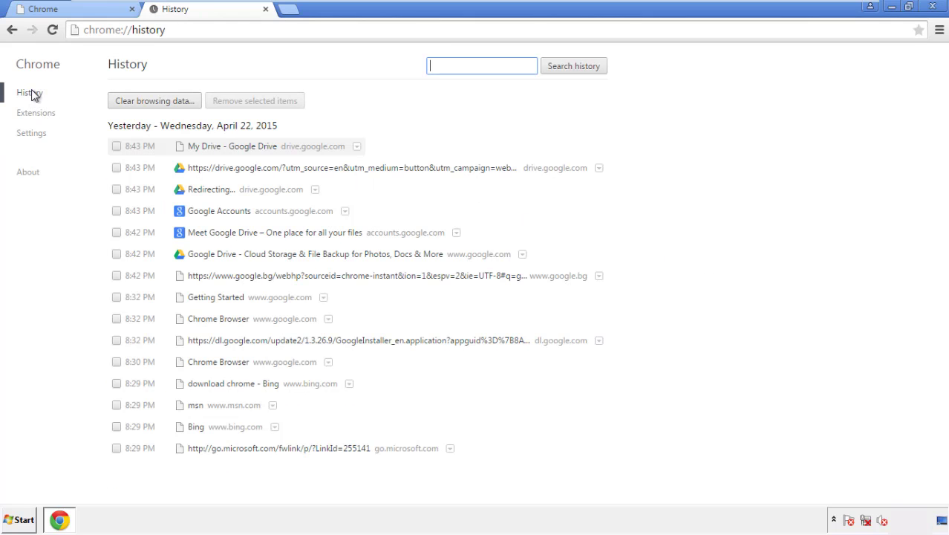
click(142, 104)
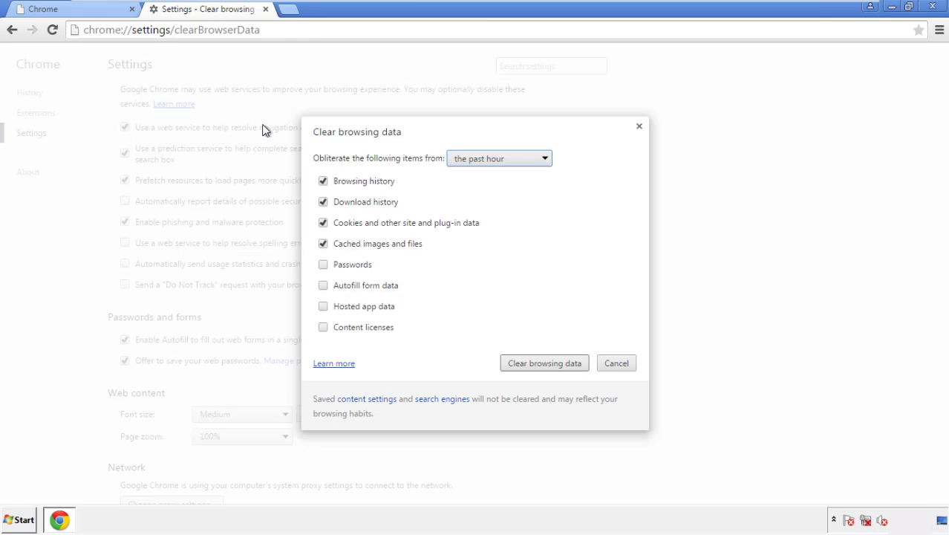
click(476, 160)
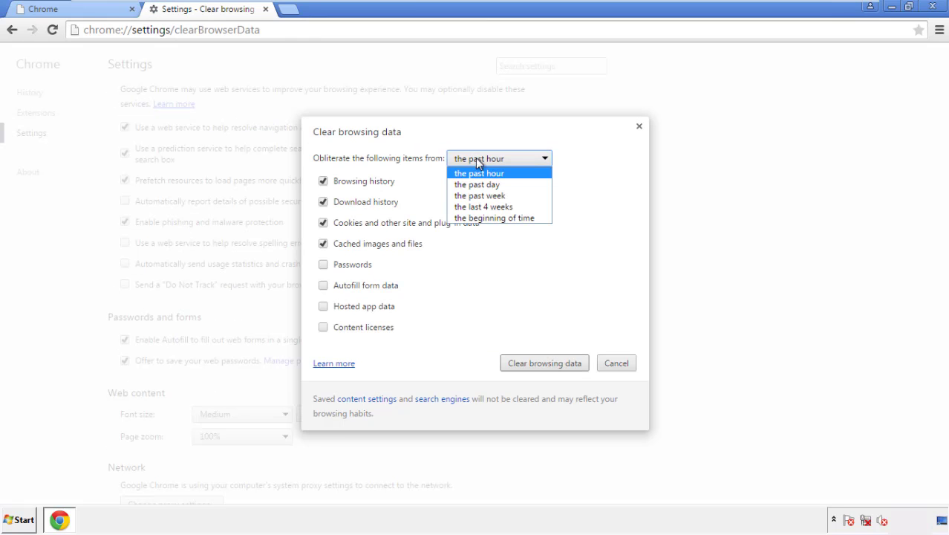
click(476, 218)
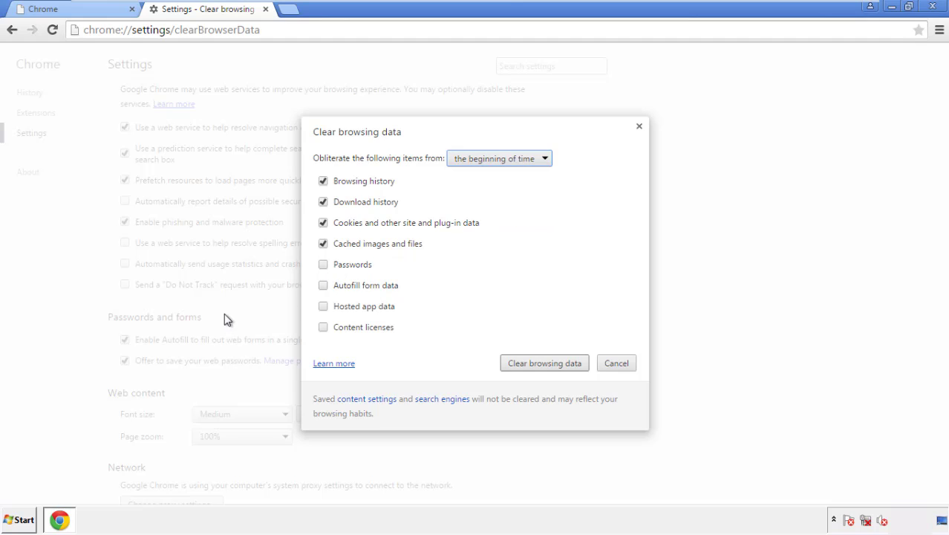
click(323, 285)
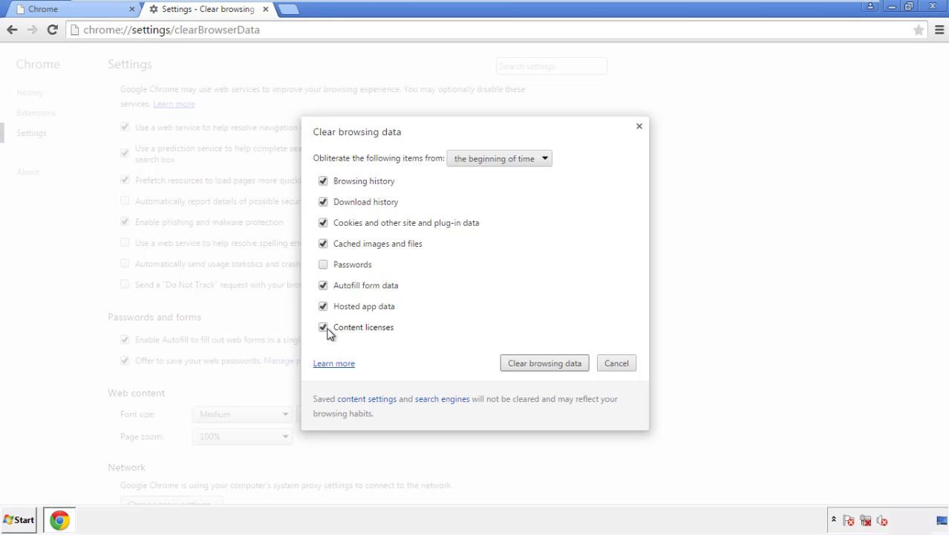
click(528, 361)
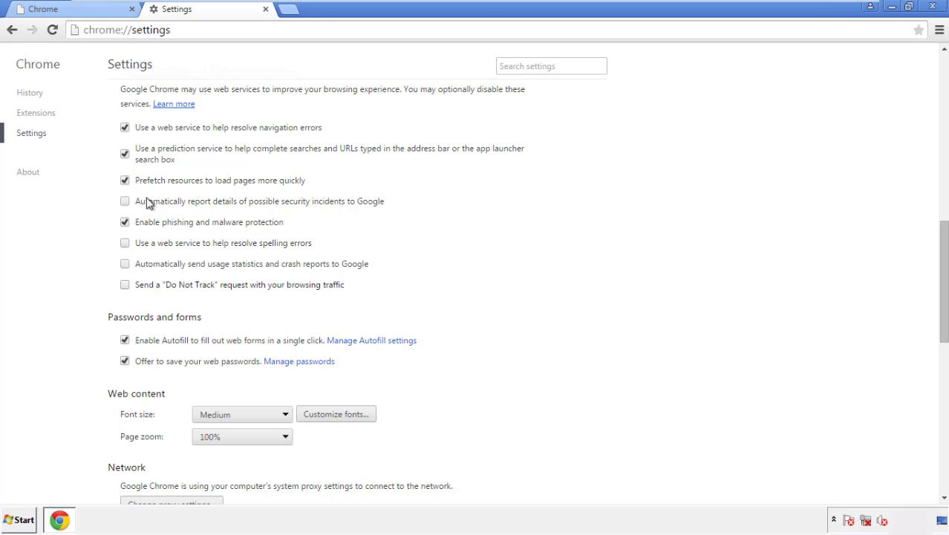
- Confirm Reset settings at the bottom of Chrome Settings, then close Chrome
drag(943, 236, 941, 397)
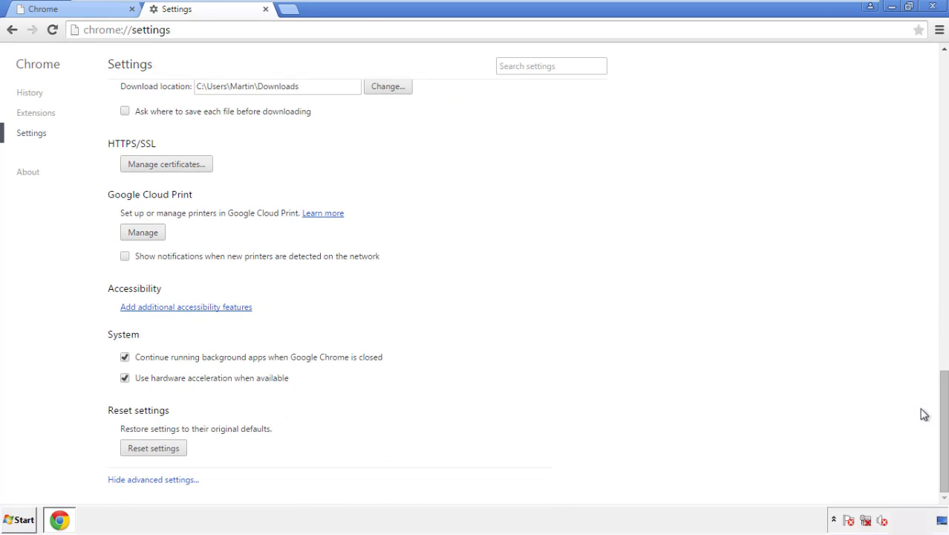
click(179, 454)
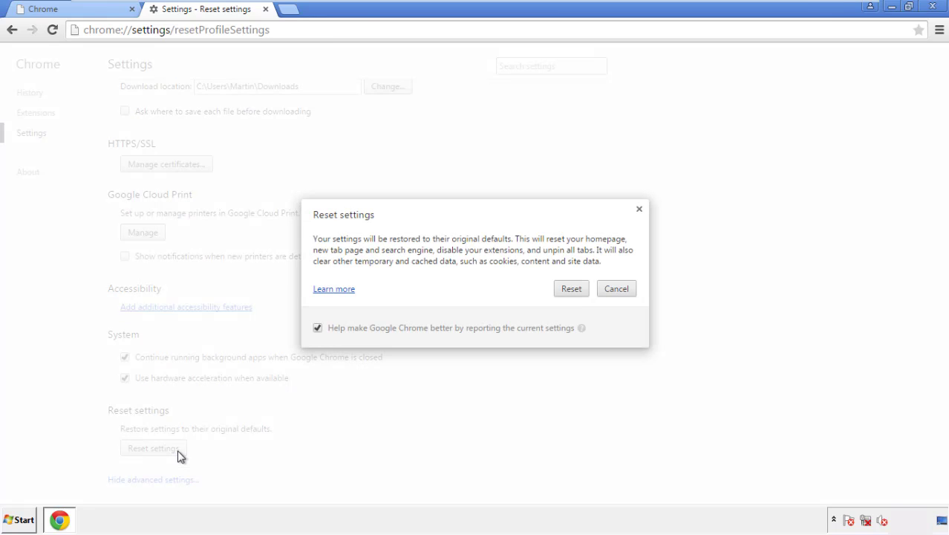
click(571, 289)
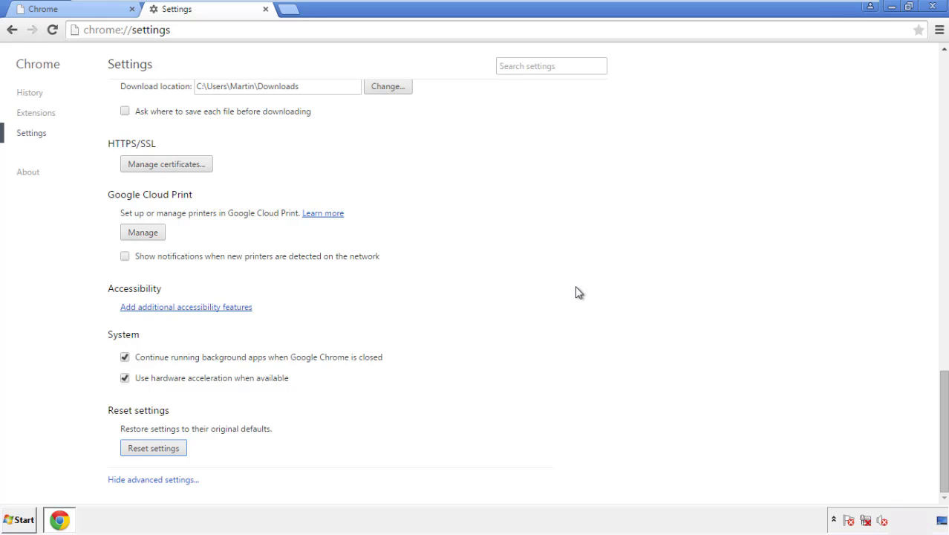
click(932, 6)
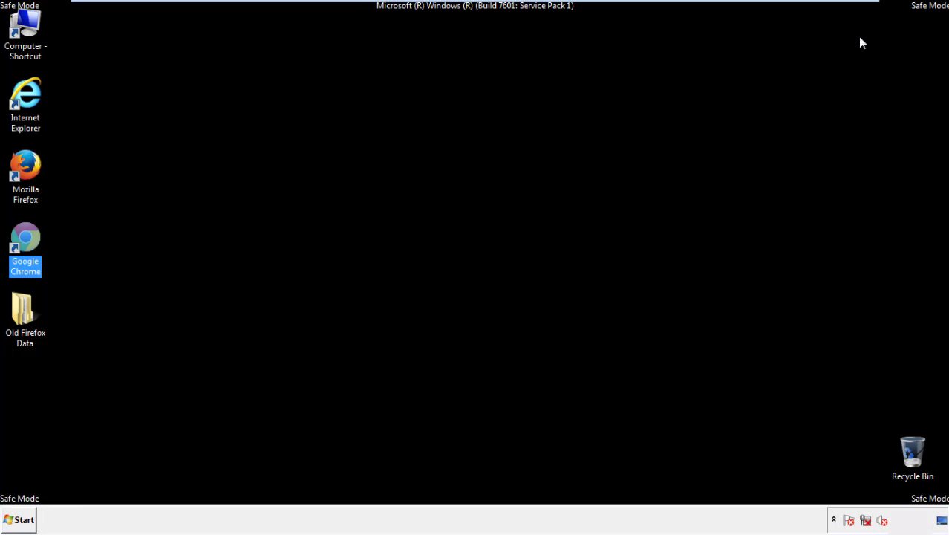
click(512, 241)
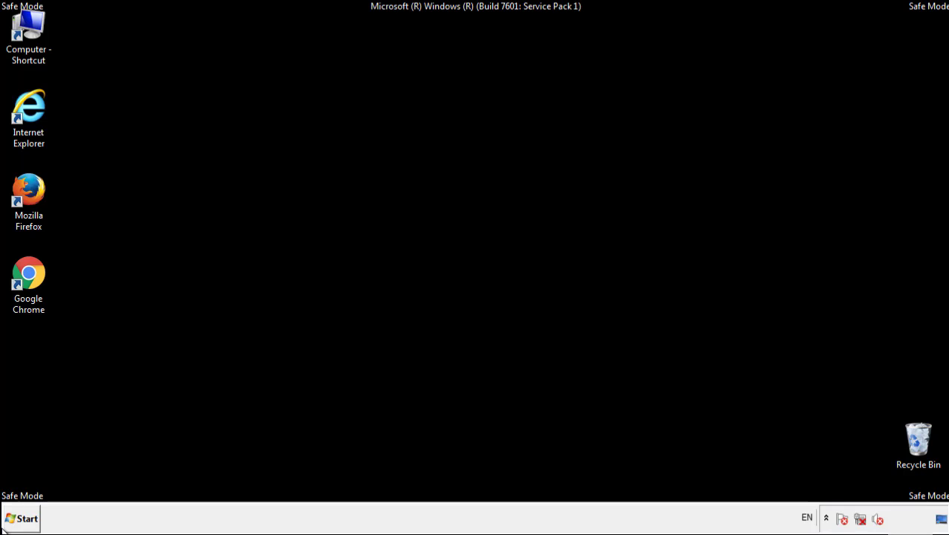
- Launch Firefox, remove Search Mine in the Add-ons Manager, and close the browser
double_click(36, 186)
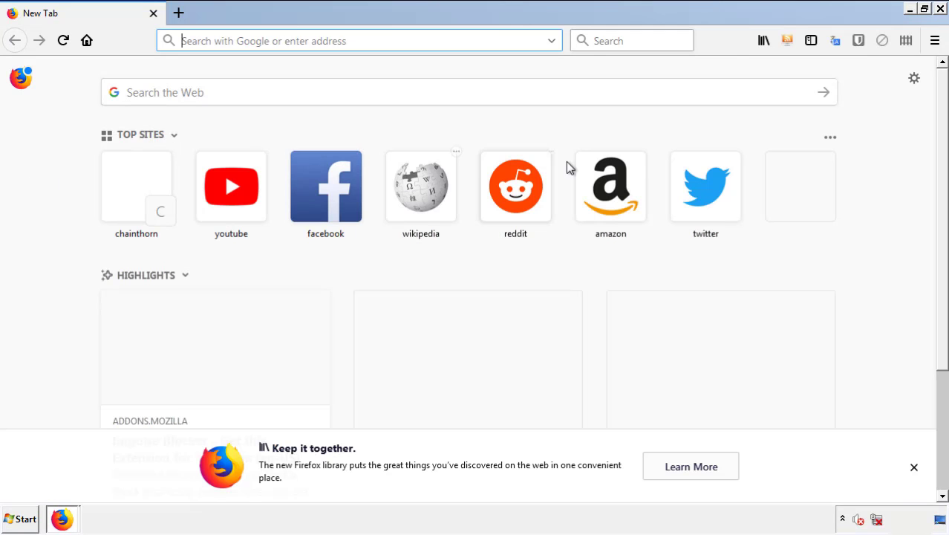
click(934, 40)
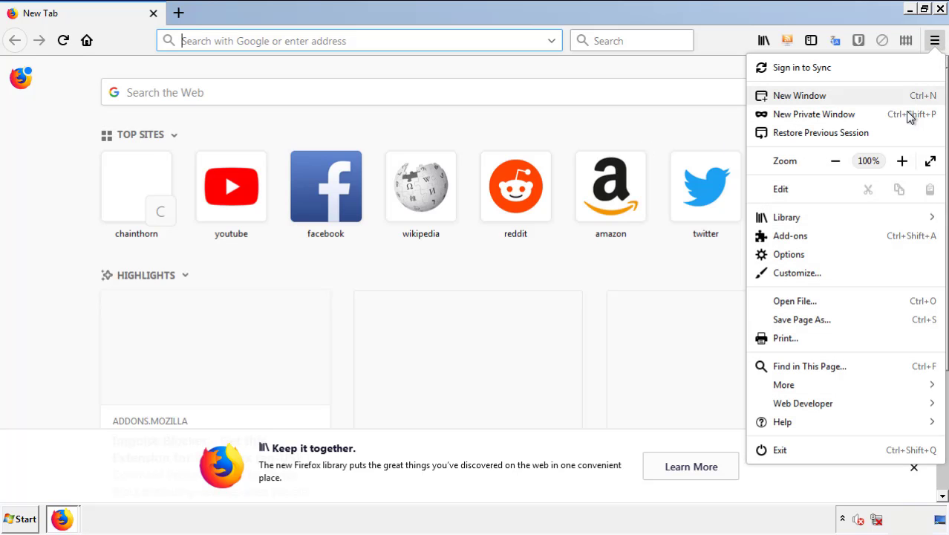
click(875, 243)
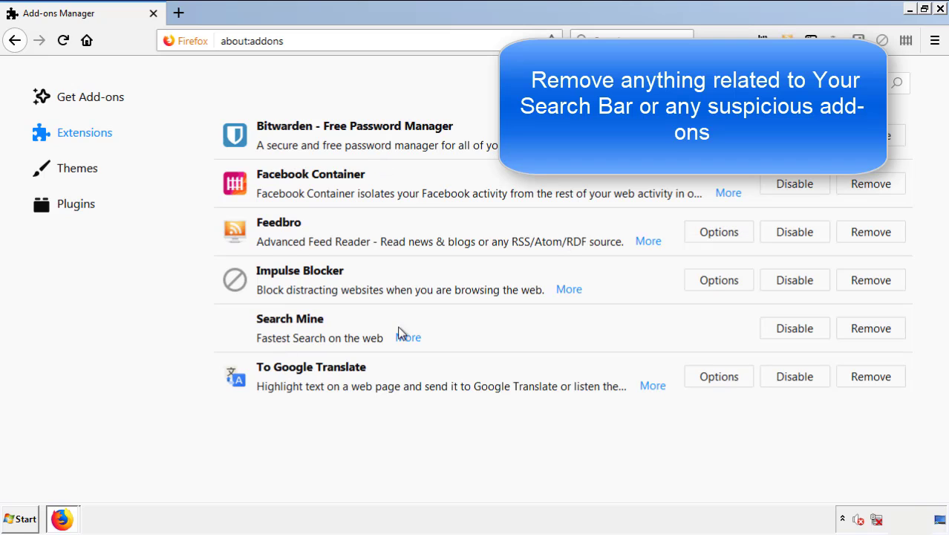
click(866, 329)
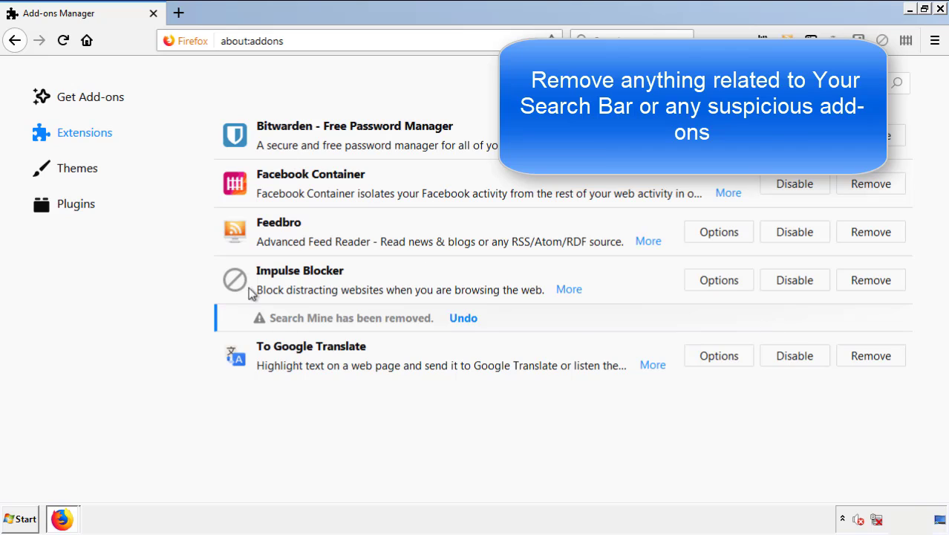
click(942, 9)
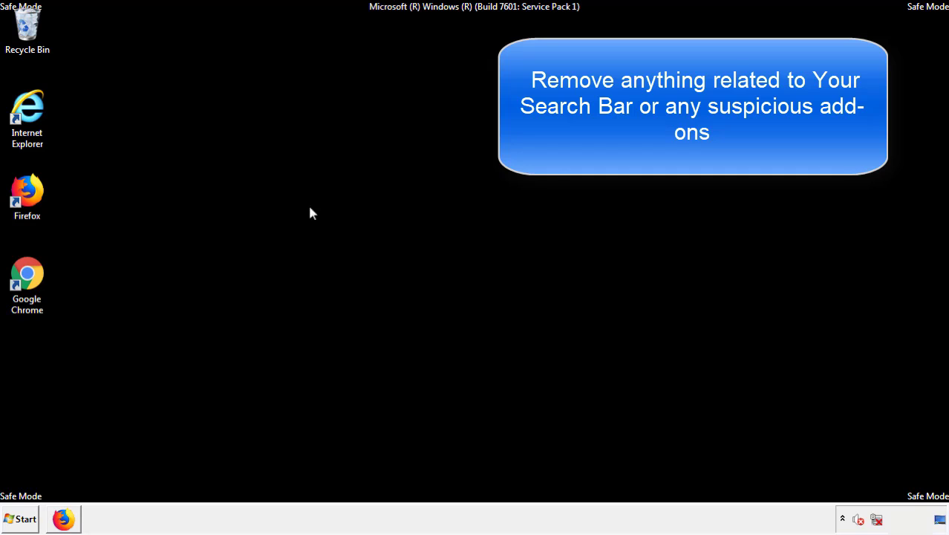
- Remove the Search Mine extension from Chrome's Extensions page, confirm, and close Chrome
double_click(25, 279)
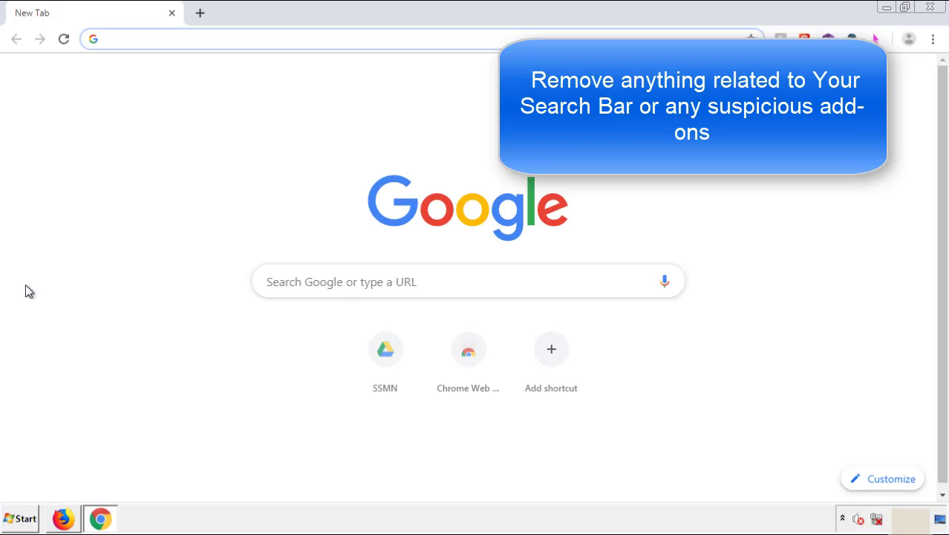
click(933, 39)
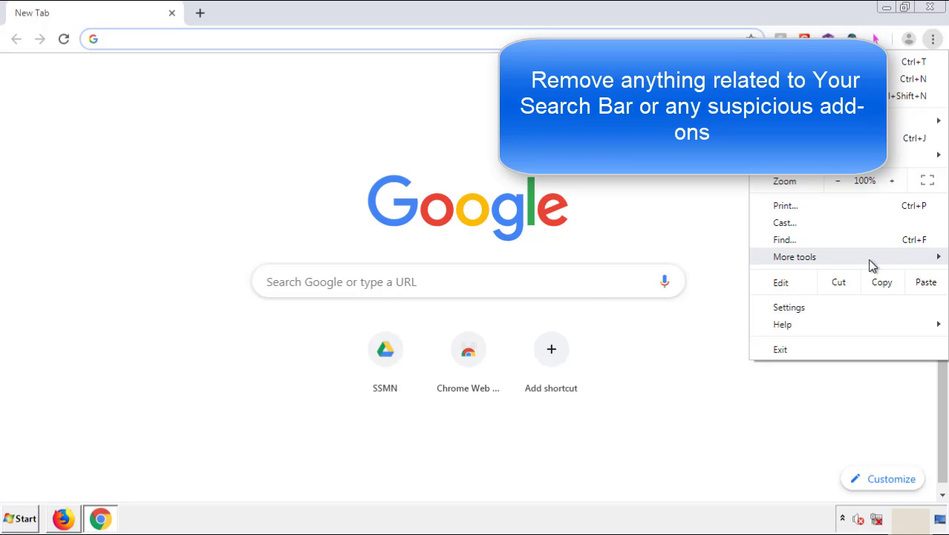
mouse_move(852, 263)
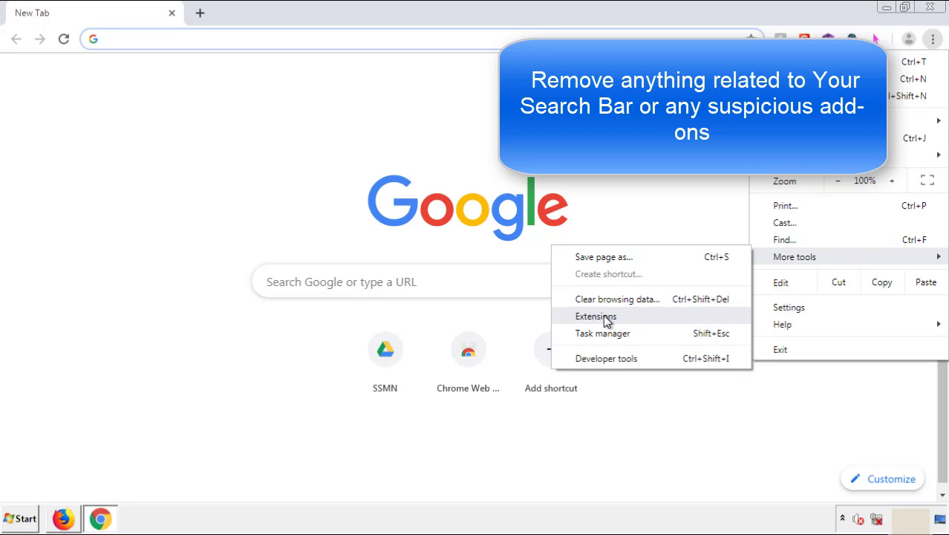
click(605, 315)
scroll(269, 248, down, 7)
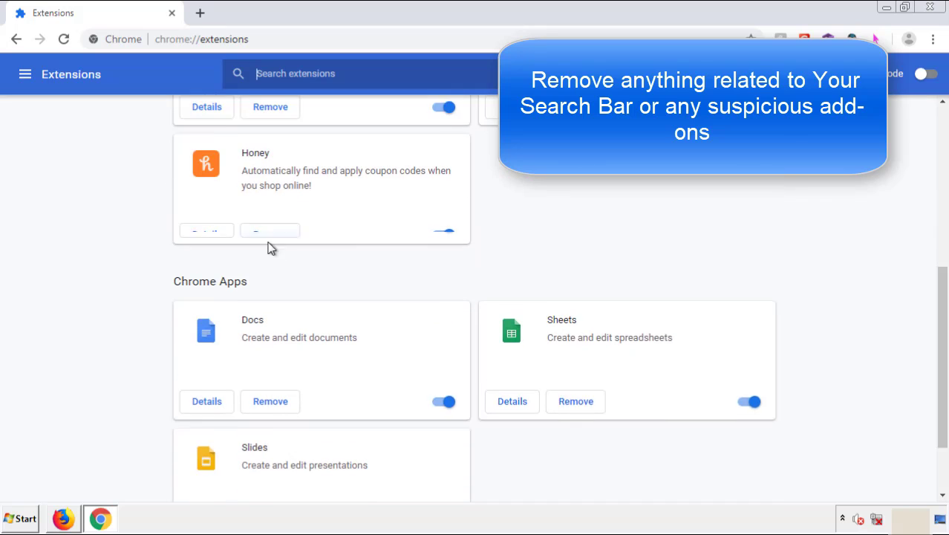
scroll(360, 271, up, 7)
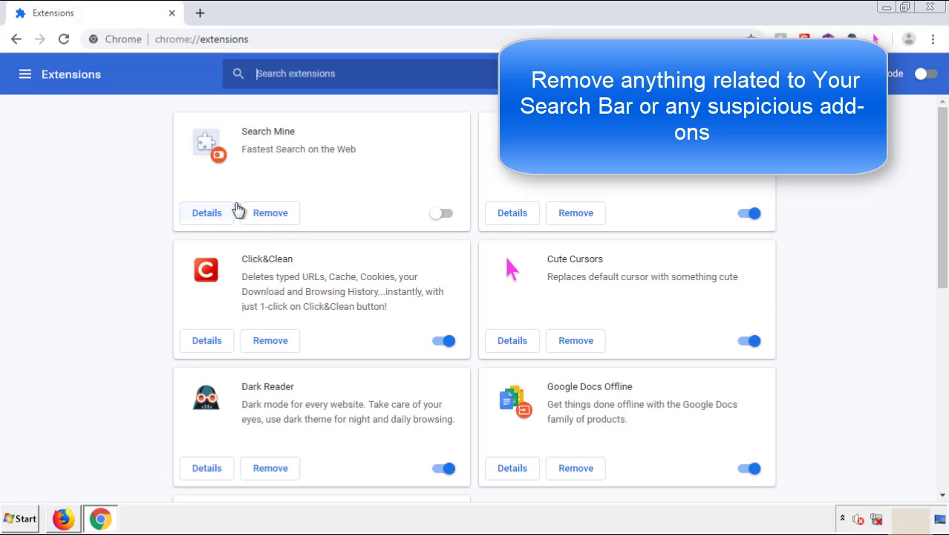
click(269, 214)
key(Return)
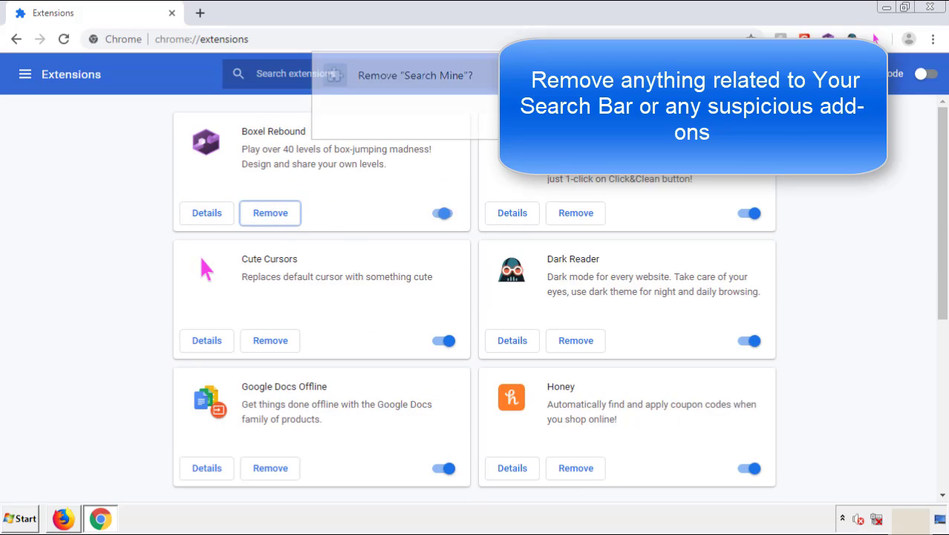
click(929, 8)
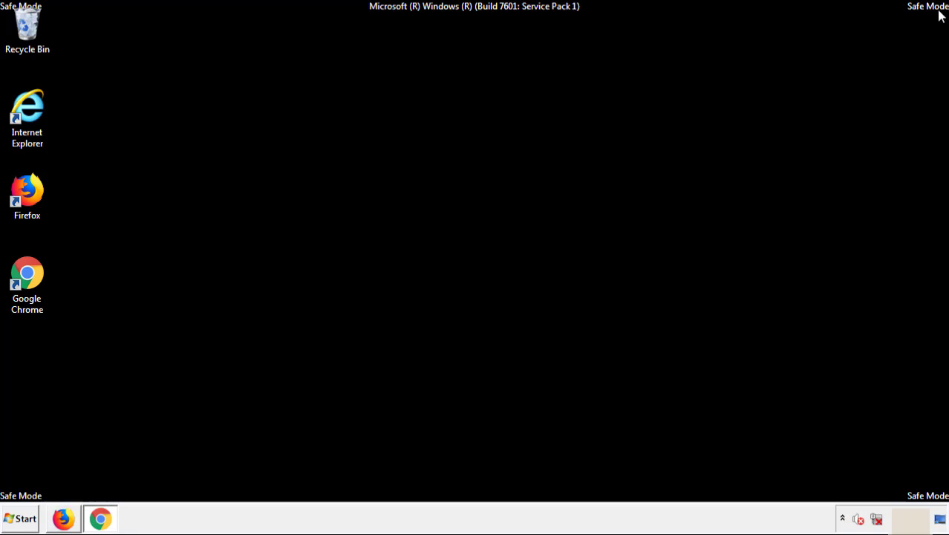
- Restart the computer from the Start menu's shutdown options
click(22, 519)
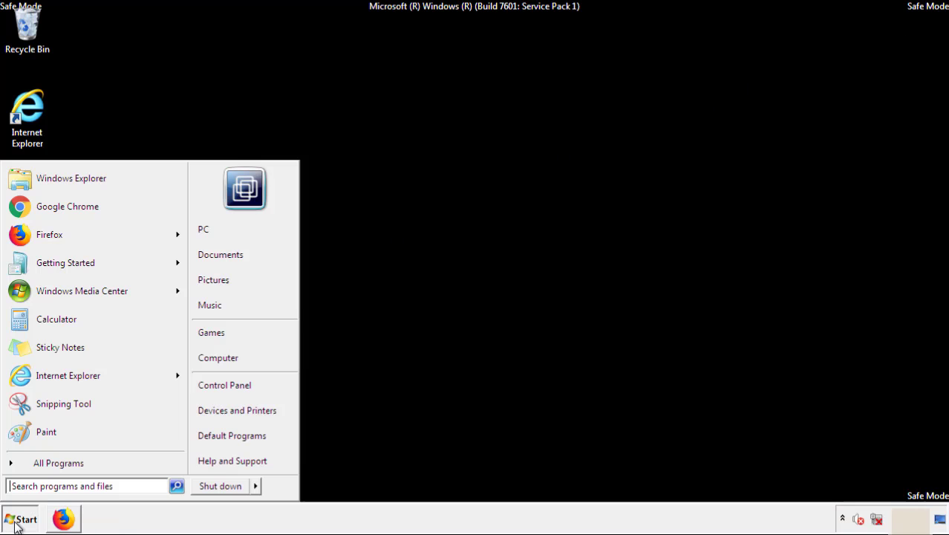
click(256, 486)
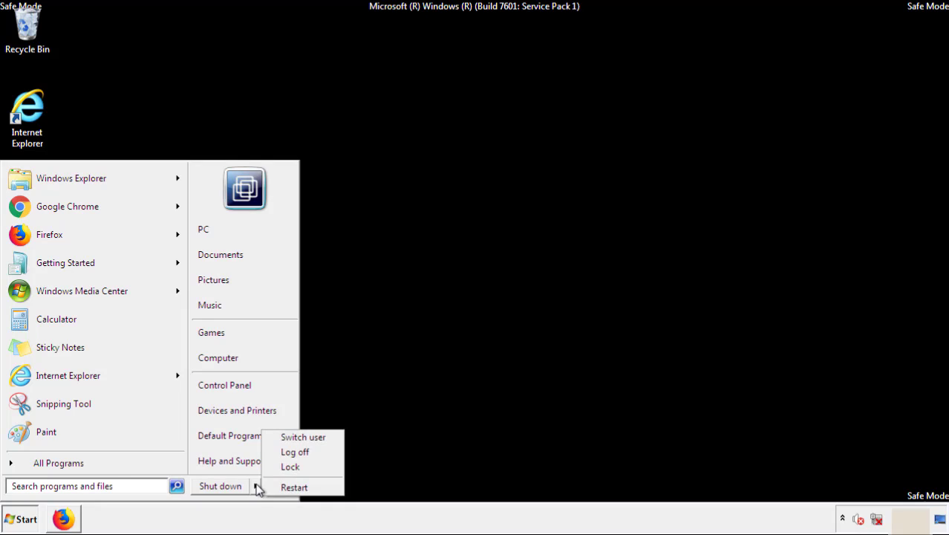
click(295, 487)
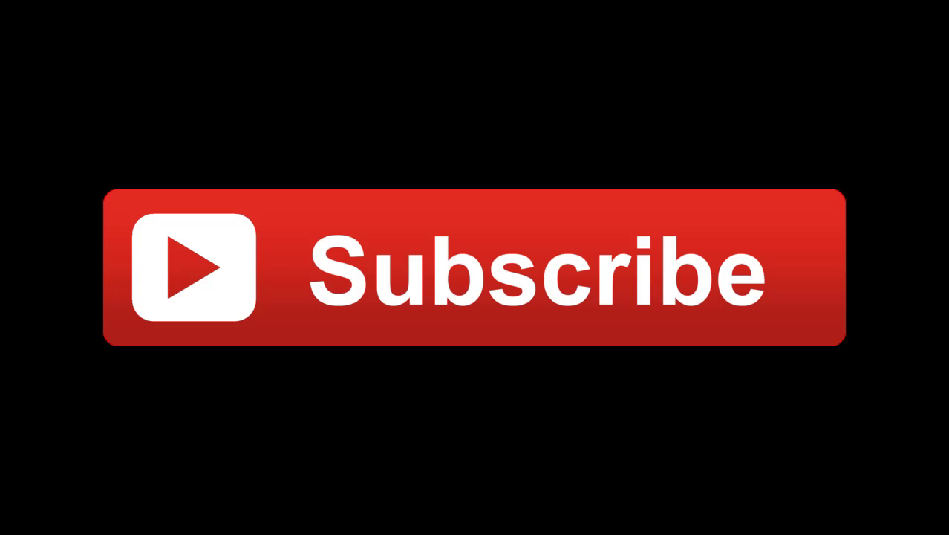